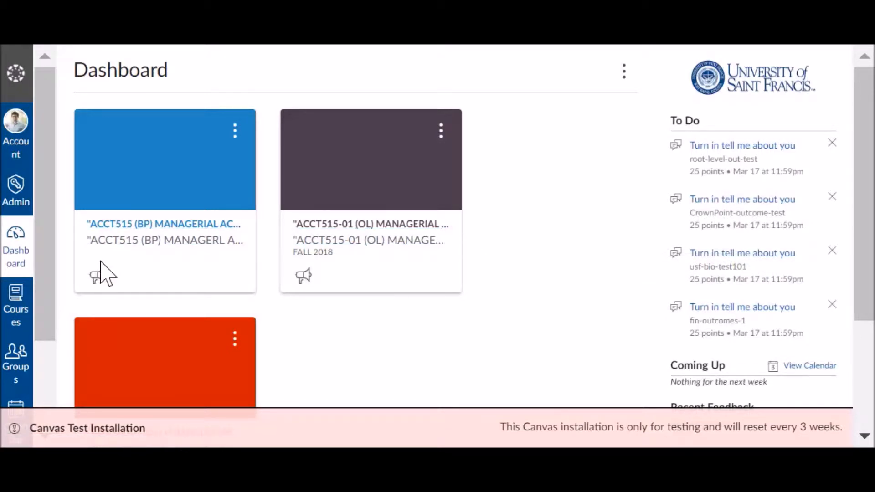
Step: Look over the course list, then open the ACCT515 (BP) Managerial Accounting blueprint course
{"action": "left_click", "coordinate": [15, 315]}
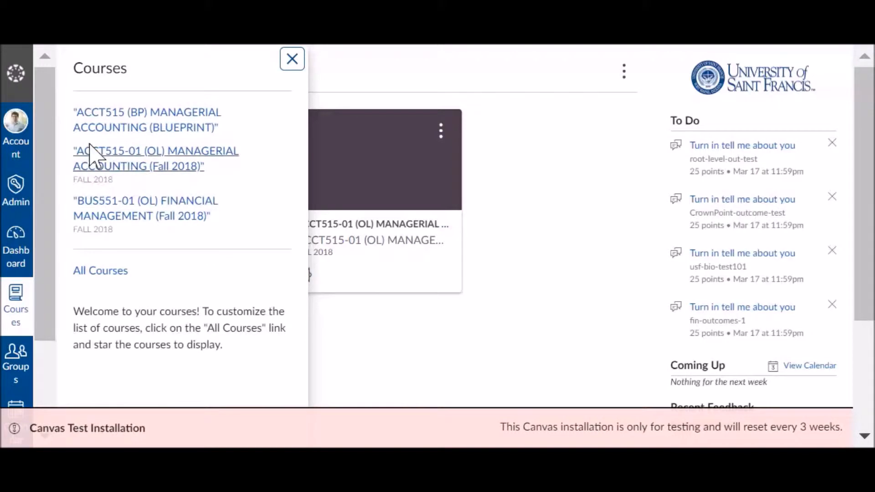
{"action": "left_click", "coordinate": [587, 237]}
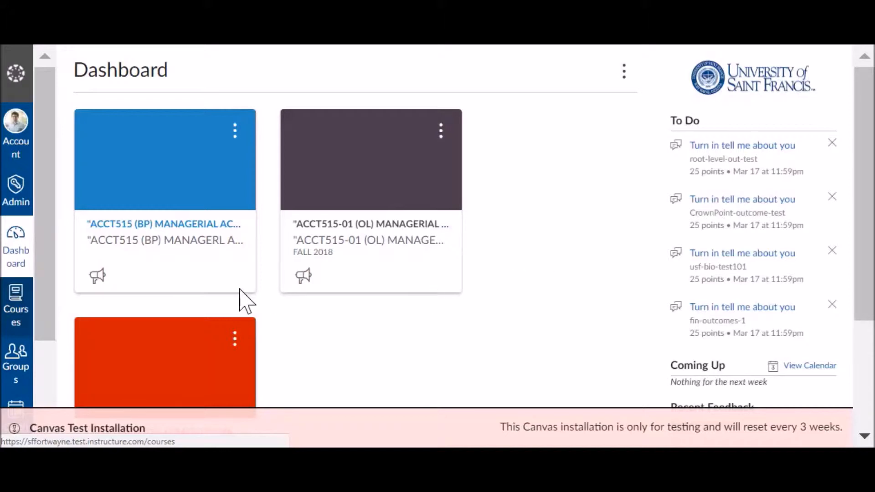
{"action": "left_click", "coordinate": [193, 244]}
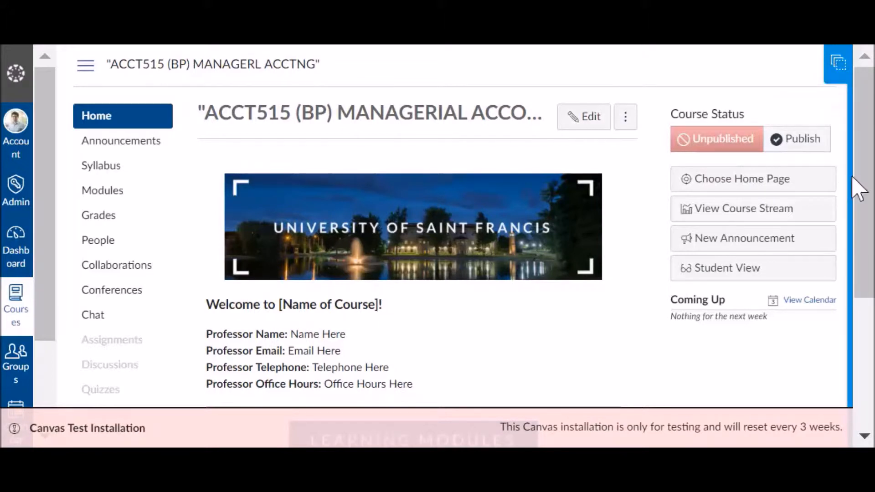
Step: Examine the course's Blueprint associations and sync history entries, and the BP marker in its home page title
{"action": "left_click", "coordinate": [837, 73]}
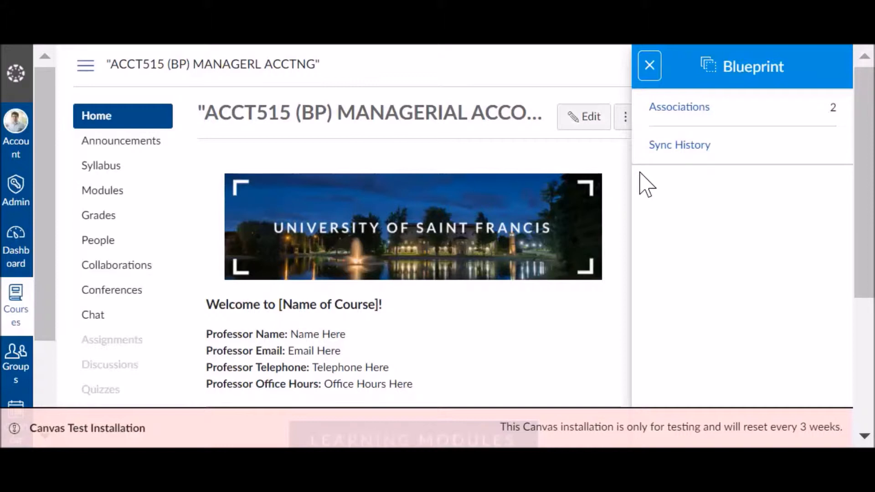
{"action": "left_click", "coordinate": [519, 350]}
{"action": "left_click", "coordinate": [649, 67]}
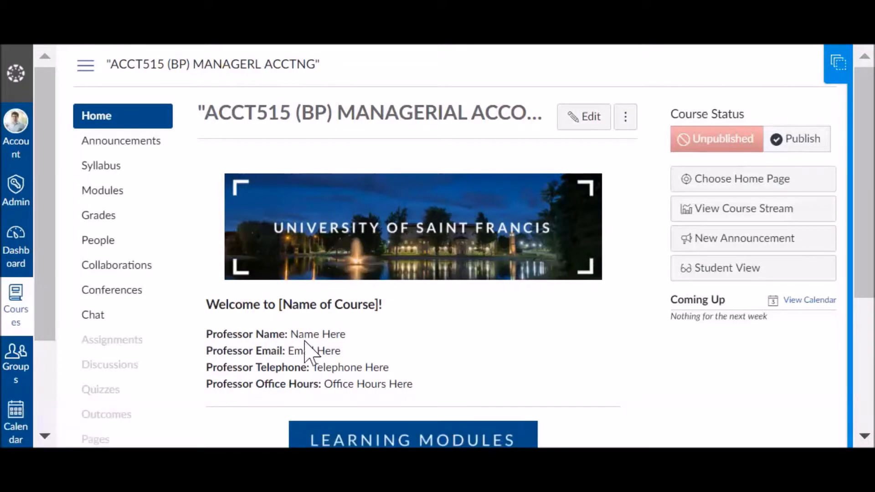
{"action": "scroll", "coordinate": [306, 349], "scroll_direction": "down", "scroll_amount": 1}
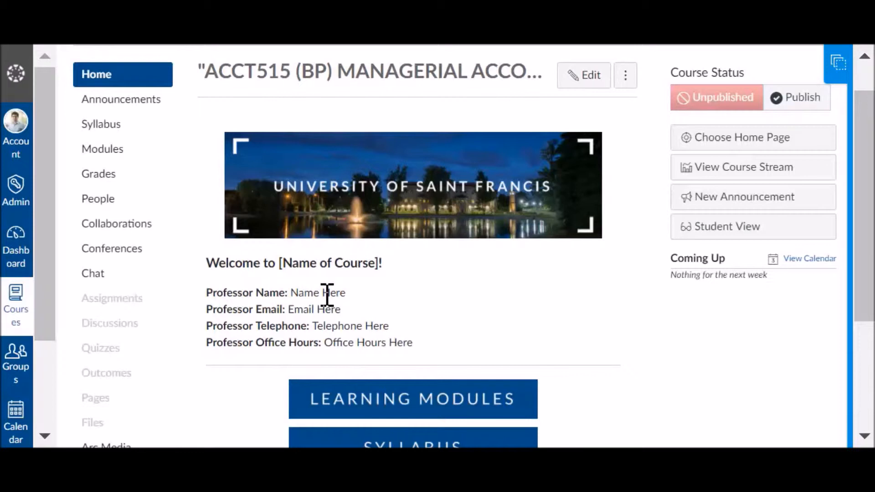
{"action": "left_click_drag", "start_coordinate": [306, 75], "coordinate": [330, 73]}
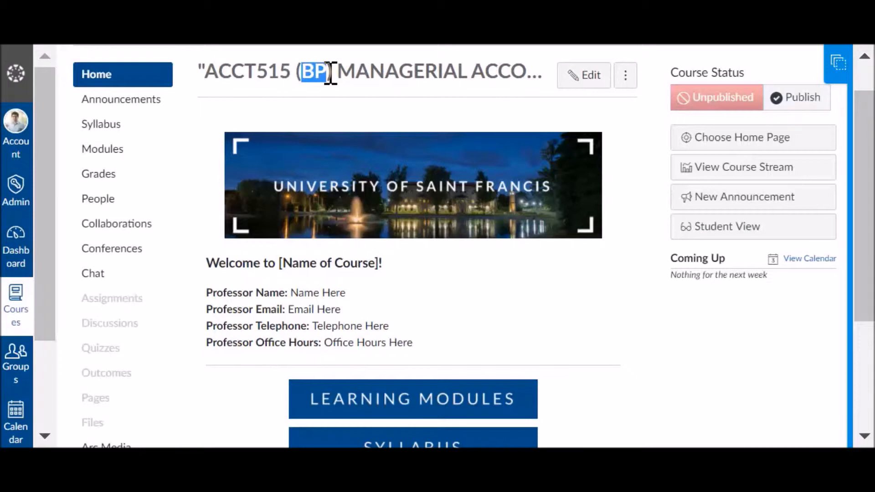
{"action": "left_click", "coordinate": [351, 289]}
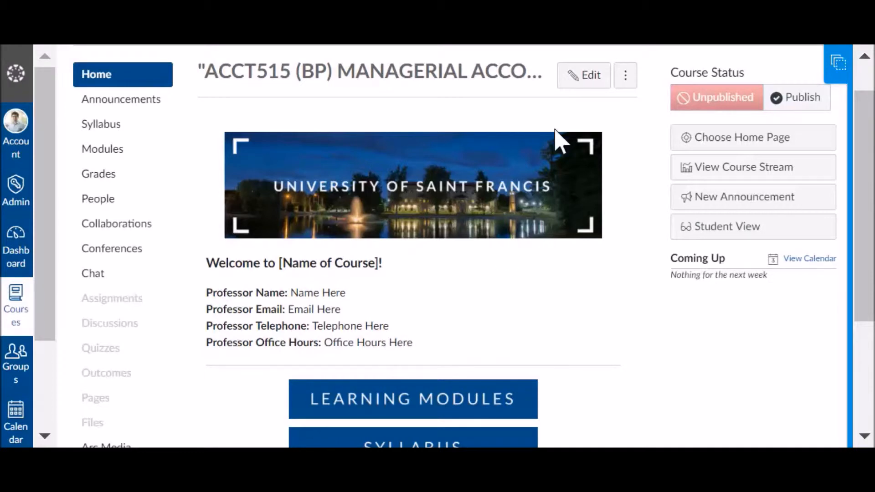
Step: Replace the home page's banner image with home-page-banner-version-8.png from the existing image files and save the page
{"action": "left_click", "coordinate": [590, 80]}
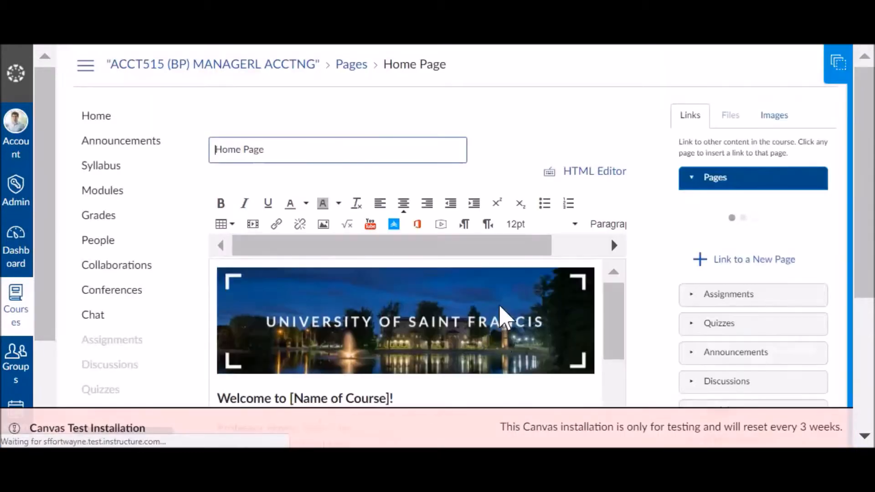
{"action": "left_click", "coordinate": [503, 316]}
{"action": "left_click", "coordinate": [323, 224]}
{"action": "left_click", "coordinate": [286, 145]}
{"action": "left_click", "coordinate": [264, 173]}
{"action": "scroll", "coordinate": [368, 257], "scroll_direction": "down", "scroll_amount": 1}
{"action": "scroll", "coordinate": [368, 256], "scroll_direction": "up", "scroll_amount": 1}
{"action": "left_click", "coordinate": [280, 187]}
{"action": "left_click", "coordinate": [292, 202]}
{"action": "scroll", "coordinate": [360, 292], "scroll_direction": "down", "scroll_amount": 1}
{"action": "scroll", "coordinate": [340, 282], "scroll_direction": "down", "scroll_amount": 3}
{"action": "left_click", "coordinate": [329, 238]}
{"action": "scroll", "coordinate": [572, 355], "scroll_direction": "down", "scroll_amount": 5}
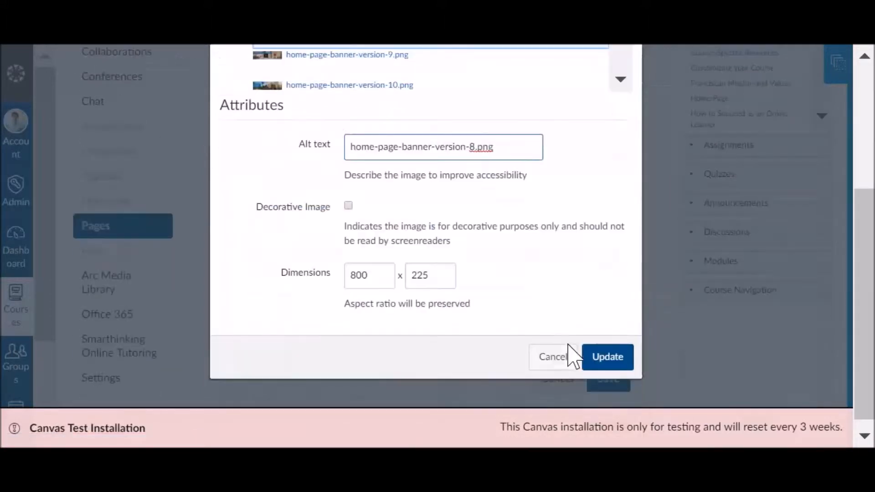
{"action": "left_click", "coordinate": [592, 357]}
{"action": "left_click", "coordinate": [609, 384]}
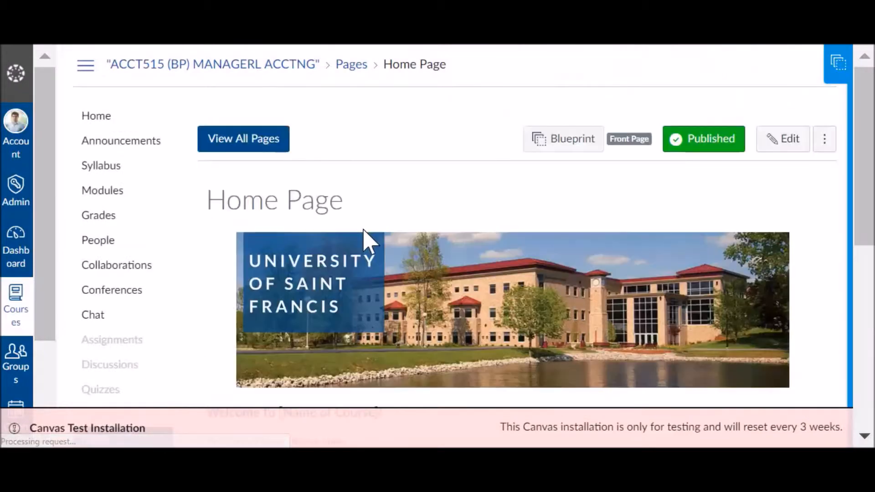
Step: Review the saved home page and the unsynced changes entry with its sync options for the blueprint
{"action": "scroll", "coordinate": [364, 240], "scroll_direction": "down", "scroll_amount": 1}
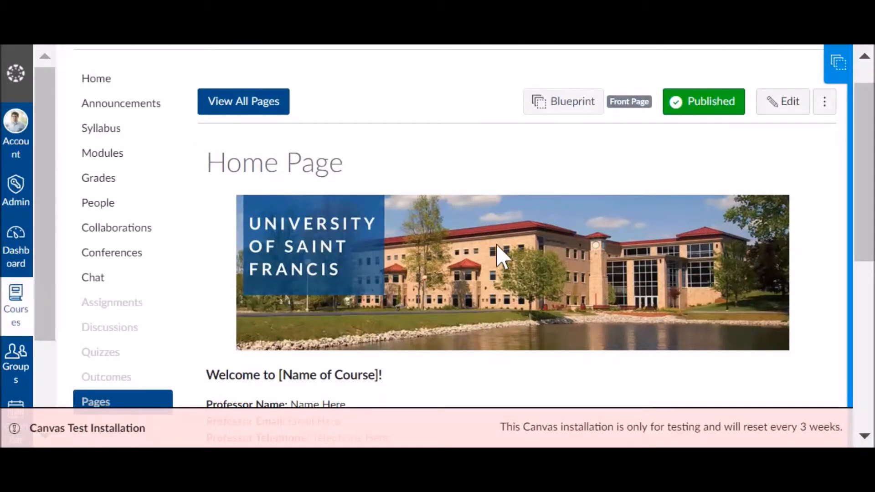
{"action": "left_click", "coordinate": [839, 68]}
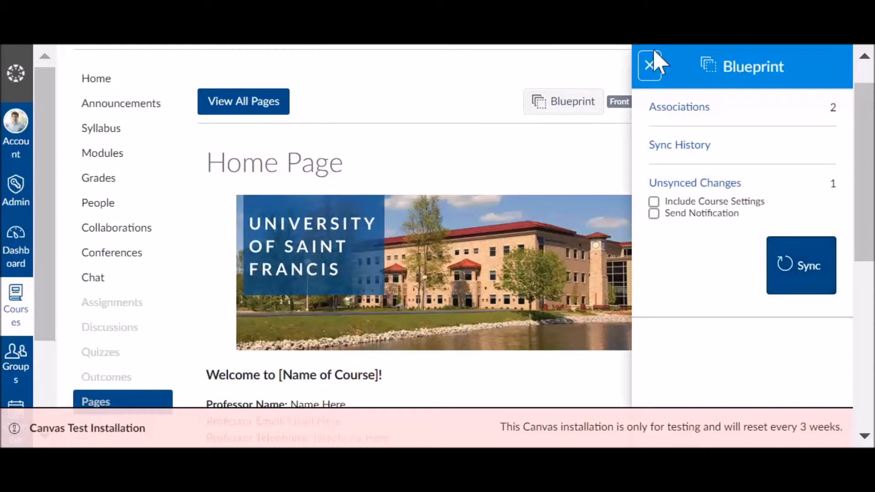
{"action": "left_click", "coordinate": [648, 68]}
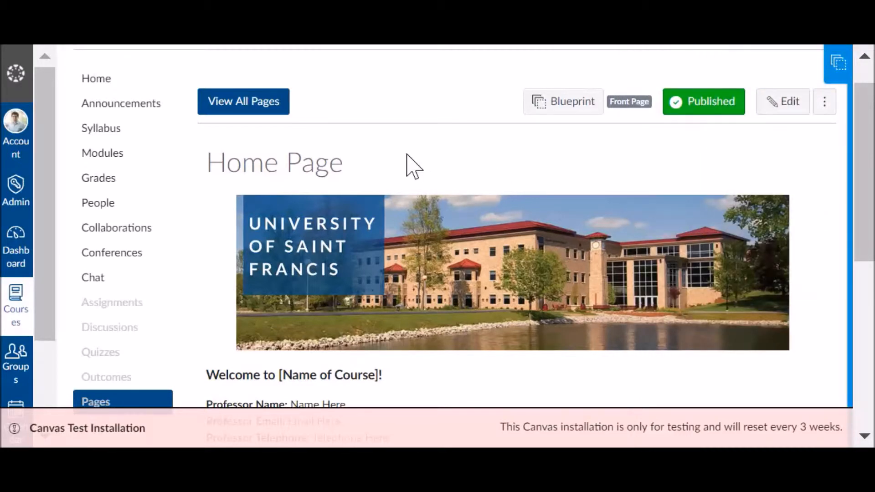
Step: Examine the Blueprint Course options and General Locked Objects choices in the course settings
{"action": "scroll", "coordinate": [179, 264], "scroll_direction": "down", "scroll_amount": 5}
{"action": "left_click", "coordinate": [101, 325]}
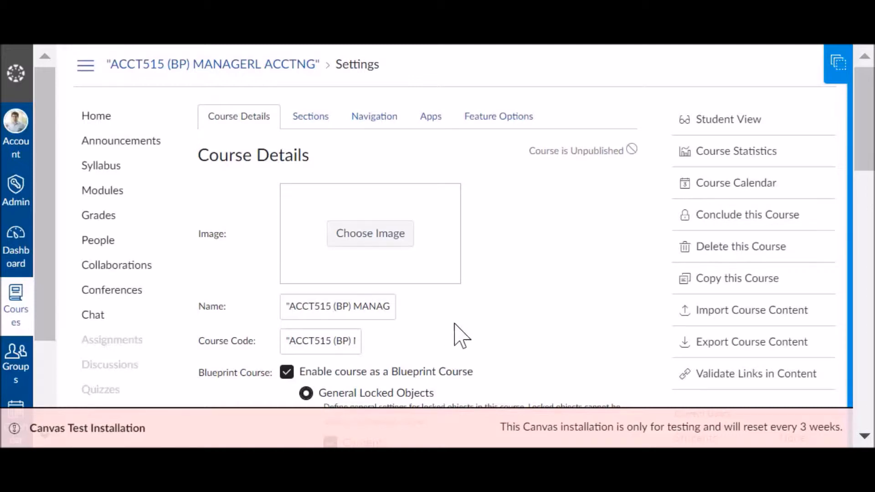
{"action": "scroll", "coordinate": [459, 335], "scroll_direction": "down", "scroll_amount": 1}
{"action": "scroll", "coordinate": [456, 324], "scroll_direction": "down", "scroll_amount": 3}
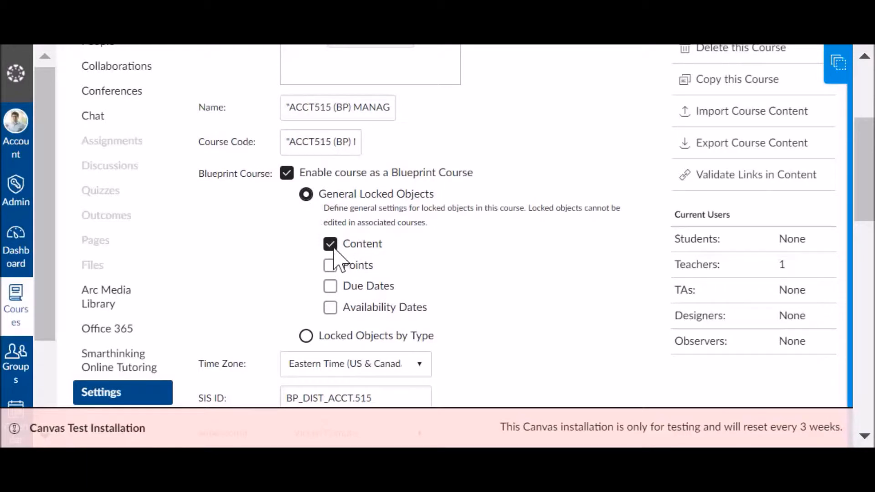
{"action": "scroll", "coordinate": [335, 319], "scroll_direction": "down", "scroll_amount": 1}
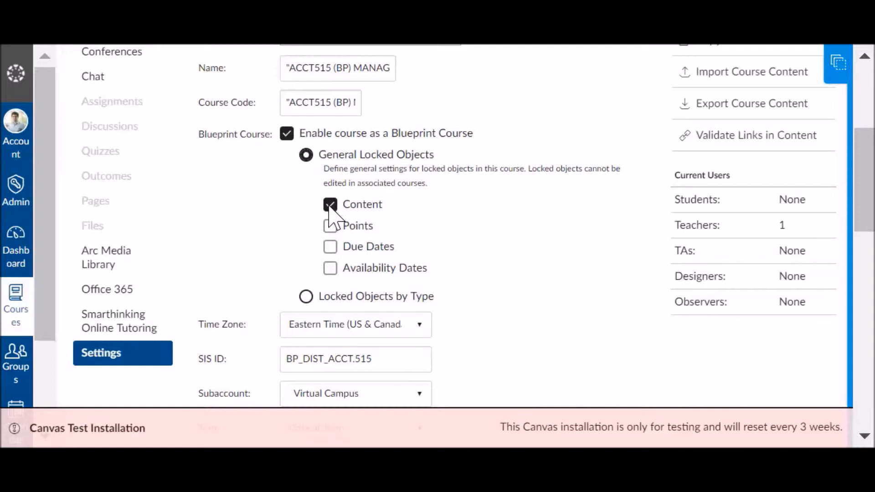
Step: Examine the blueprint lock status of the items in the course's modules, from Getting Started through Unit 2
{"action": "scroll", "coordinate": [215, 214], "scroll_direction": "up", "scroll_amount": 5}
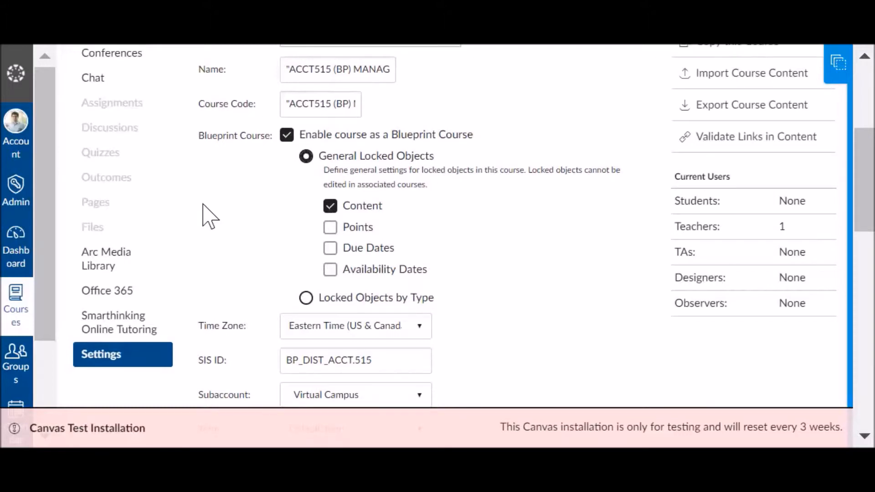
{"action": "left_click", "coordinate": [111, 189]}
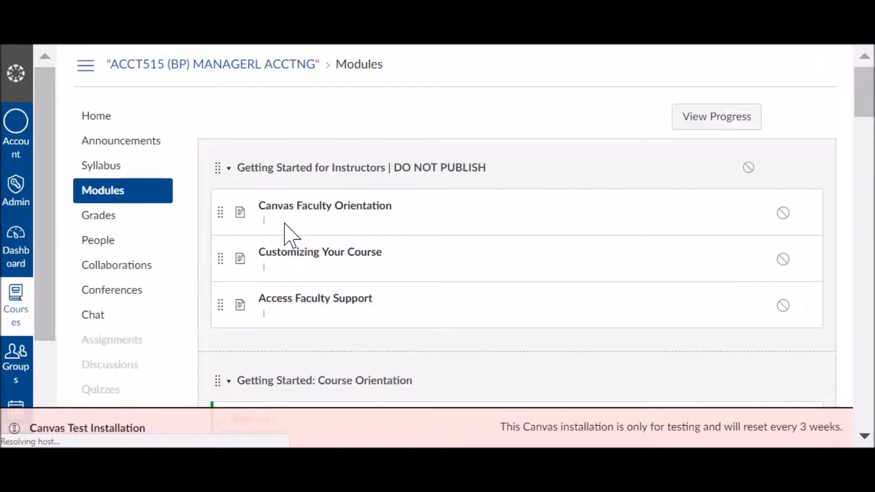
{"action": "scroll", "coordinate": [477, 277], "scroll_direction": "down", "scroll_amount": 3}
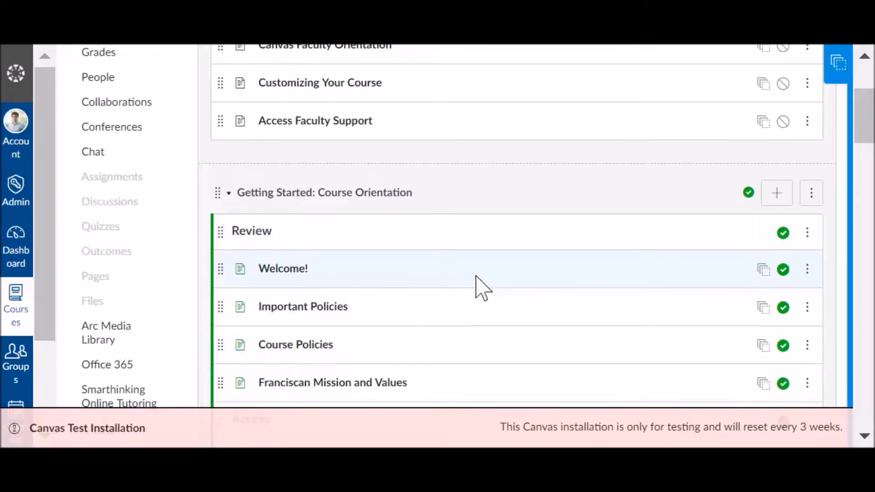
{"action": "scroll", "coordinate": [477, 277], "scroll_direction": "down", "scroll_amount": 3}
{"action": "scroll", "coordinate": [673, 289], "scroll_direction": "down", "scroll_amount": 3}
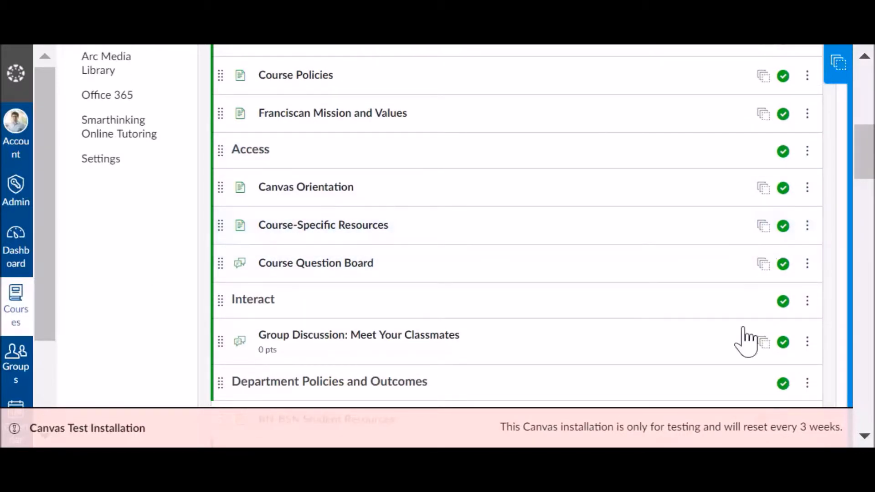
{"action": "scroll", "coordinate": [740, 348], "scroll_direction": "down", "scroll_amount": 4}
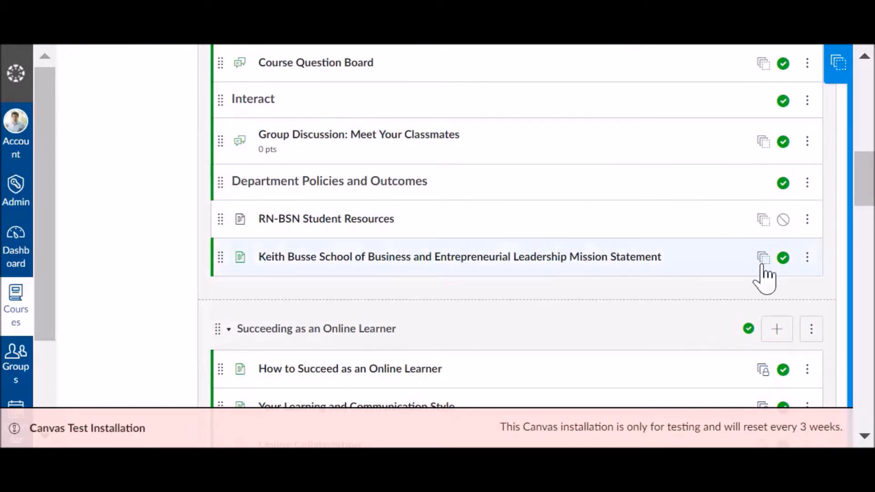
{"action": "scroll", "coordinate": [754, 289], "scroll_direction": "down", "scroll_amount": 4}
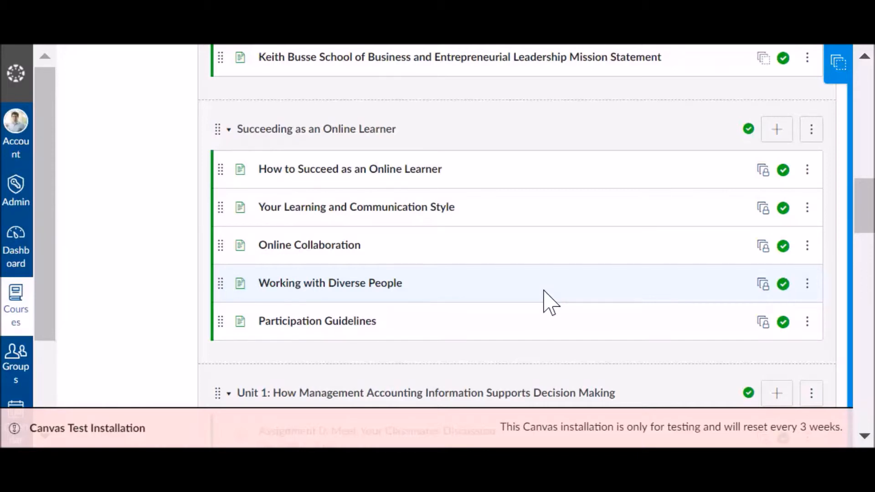
{"action": "scroll", "coordinate": [544, 301], "scroll_direction": "down", "scroll_amount": 5}
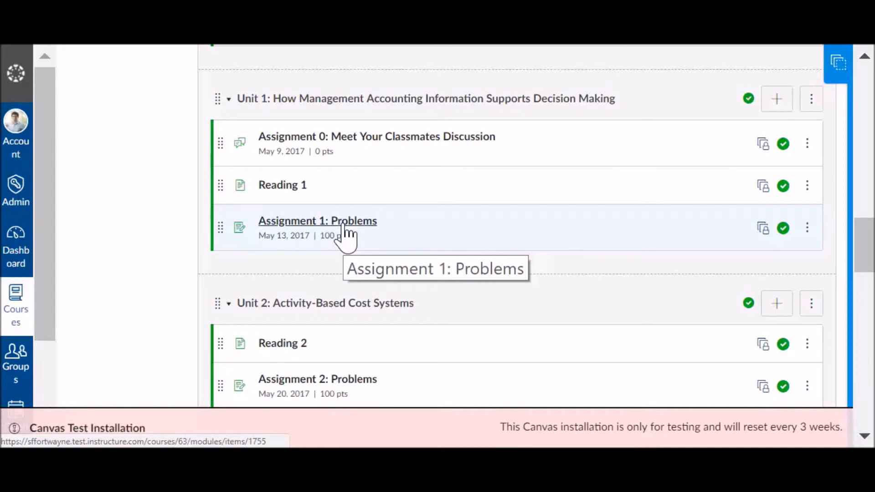
{"action": "scroll", "coordinate": [386, 225], "scroll_direction": "up", "scroll_amount": 15}
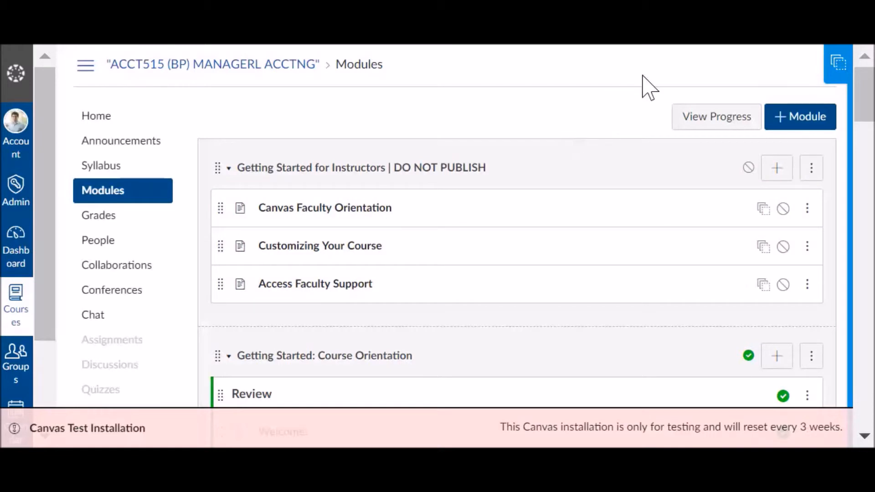
Step: Return to the dashboard and open the associated ACCT515-01 (OL) course to compare its home page with the blueprint's
{"action": "left_click", "coordinate": [101, 120]}
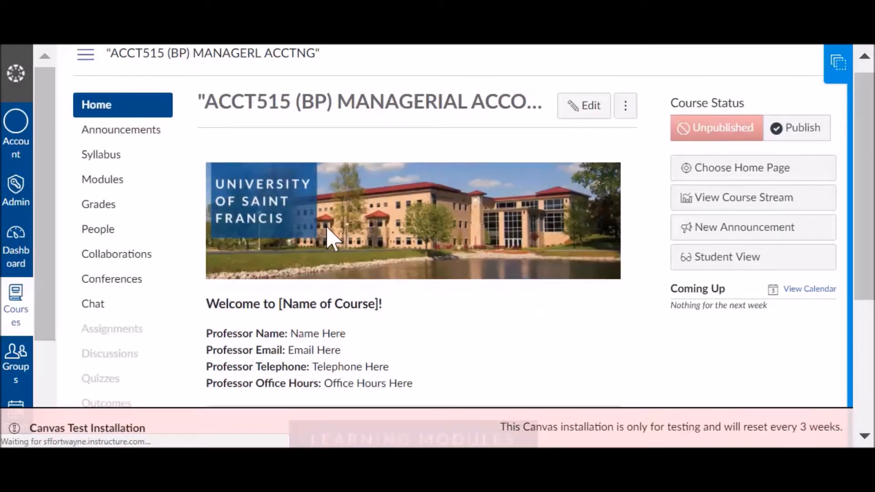
{"action": "left_click", "coordinate": [19, 262]}
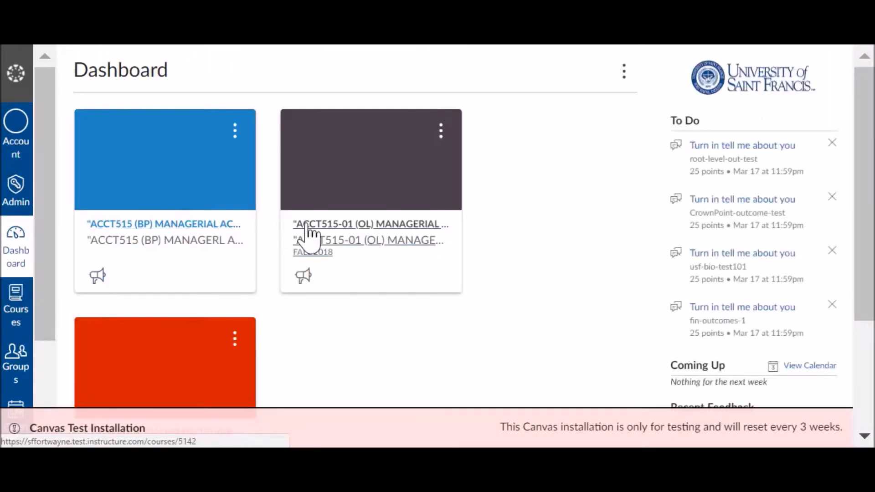
{"action": "left_click", "coordinate": [331, 236]}
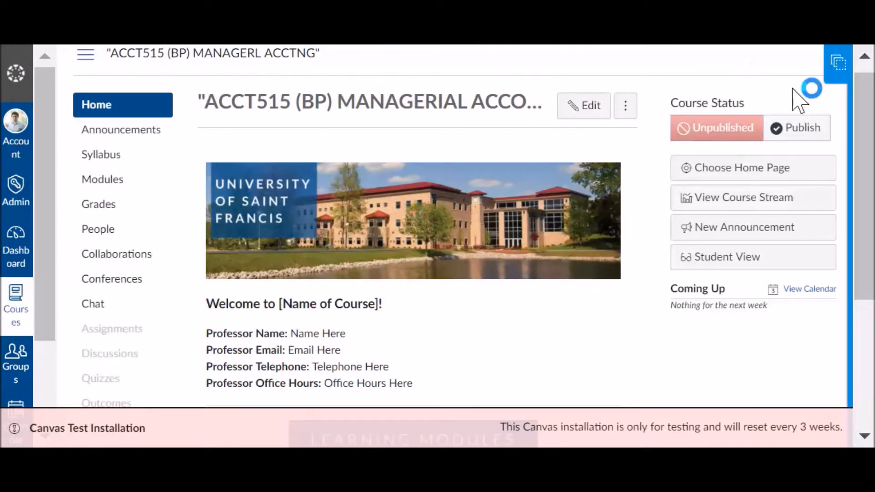
Step: Sync the blueprint's unsynced changes to its associated courses, leaving Include Course Settings and Send Notification off
{"action": "left_click", "coordinate": [837, 70]}
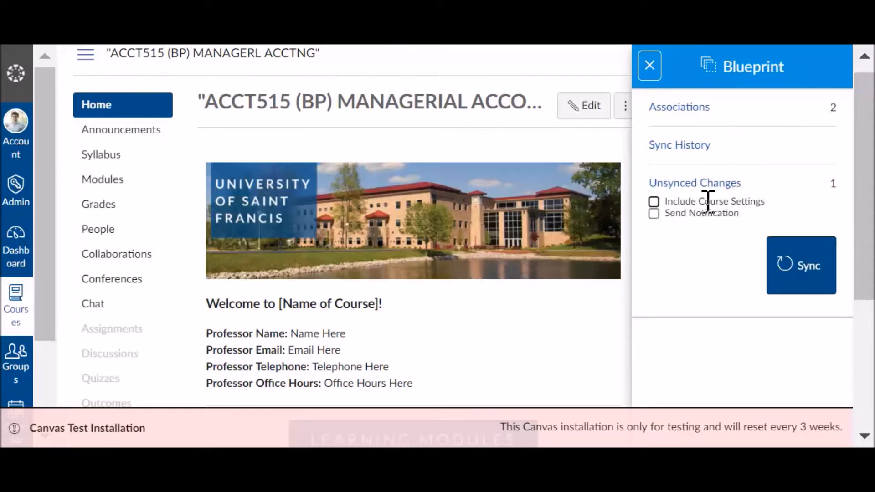
{"action": "left_click", "coordinate": [655, 204]}
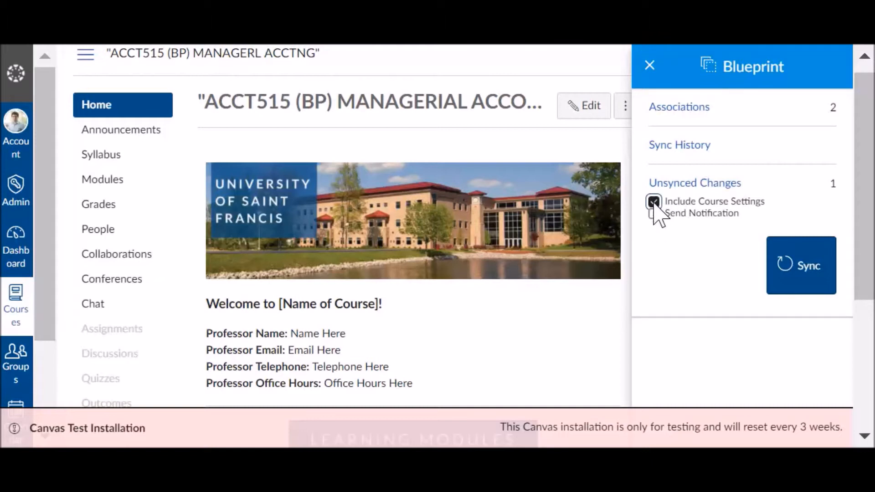
{"action": "left_click", "coordinate": [654, 204]}
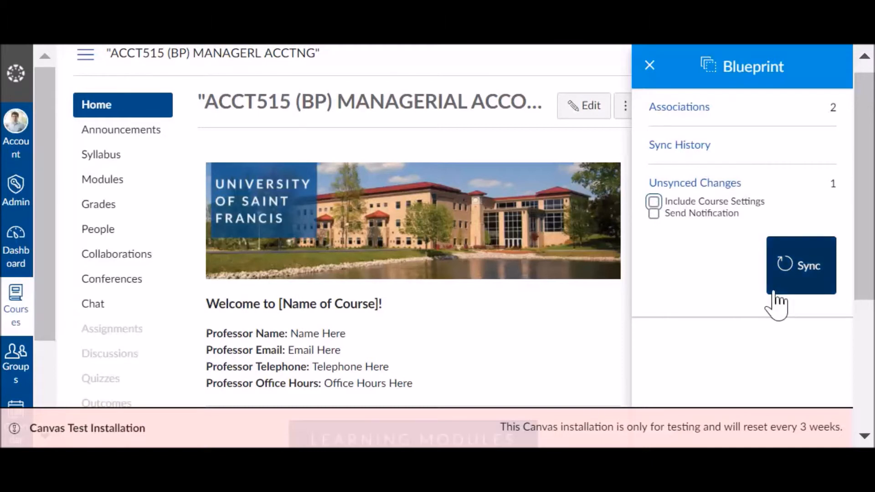
{"action": "left_click", "coordinate": [793, 278]}
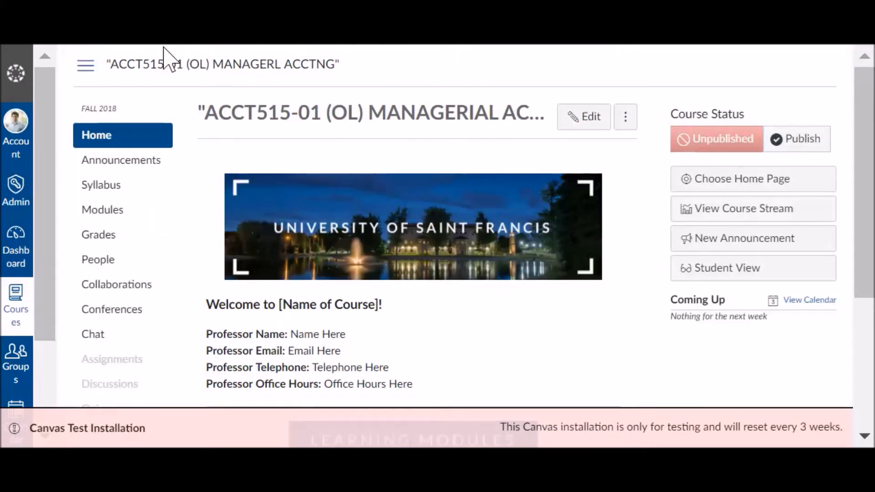
Step: Reload the ACCT515-01 (OL) home page to check the sync, then return to the blueprint course and close its Blueprint details
{"action": "key", "text": "F5"}
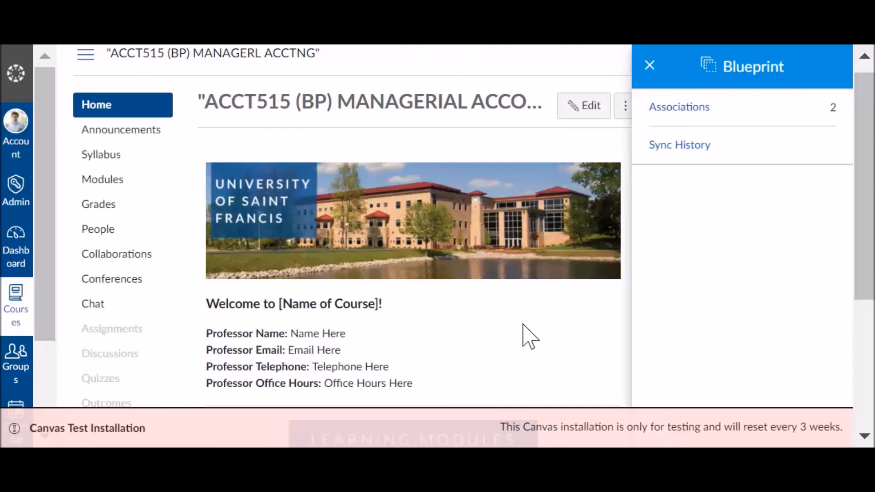
{"action": "left_click", "coordinate": [650, 66]}
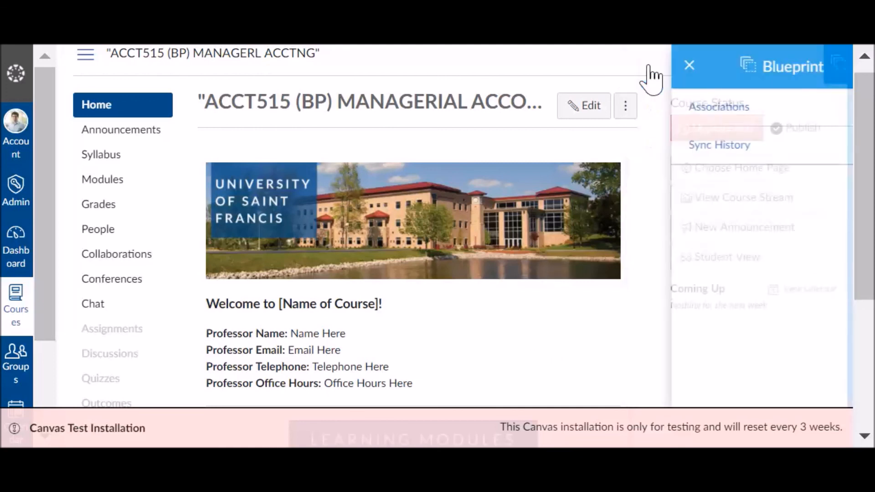